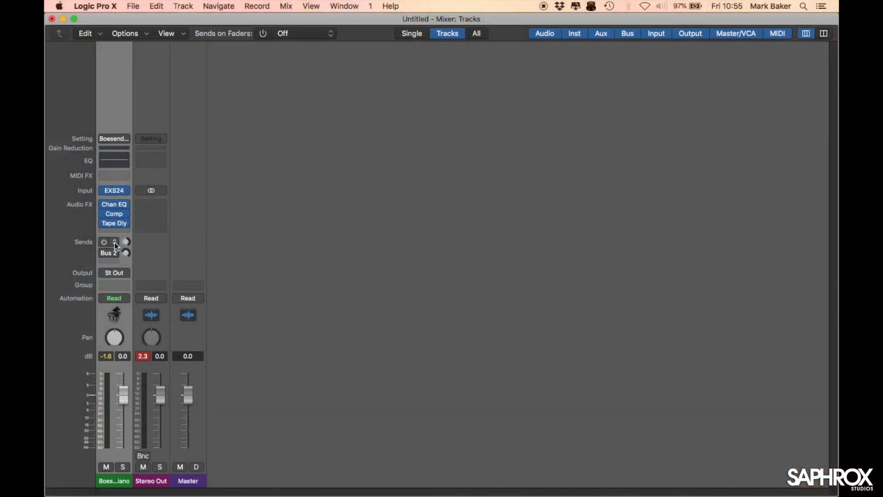
- Activate the Bus 1 send on the piano track and insert a stereo Space Designer reverb on Aux 1
left_click(115, 245)
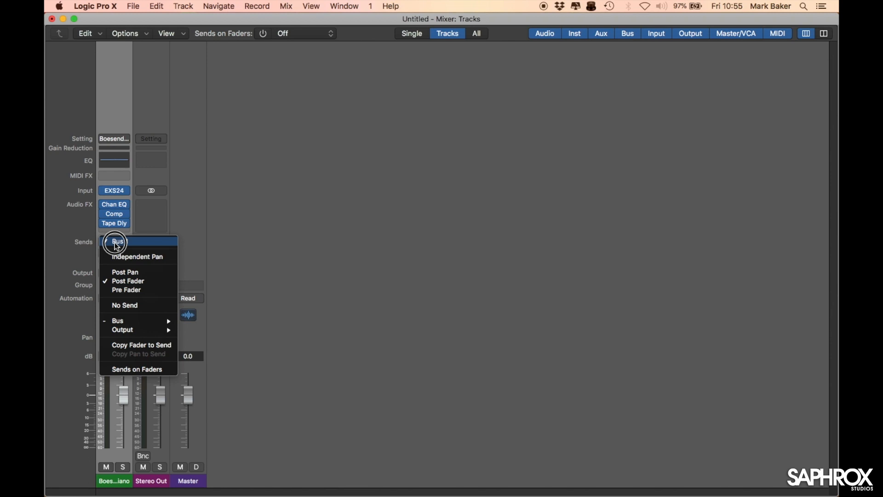
left_click(115, 243)
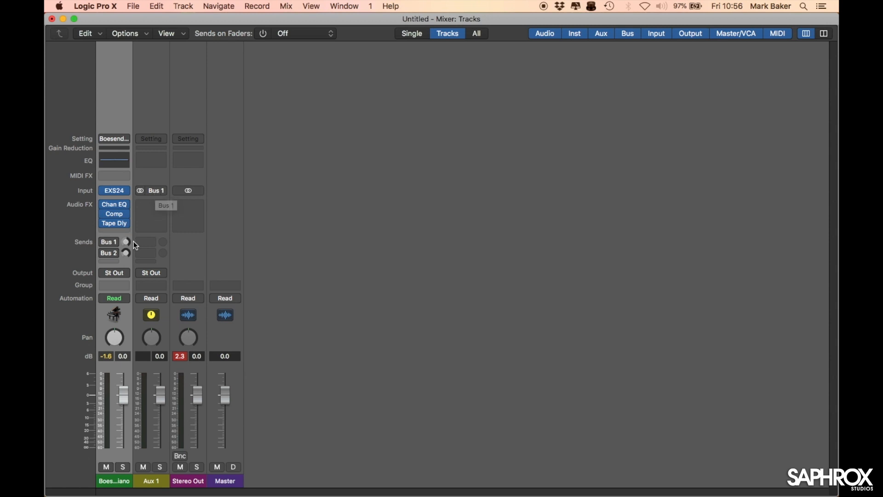
left_click(154, 209)
mouse_move(160, 227)
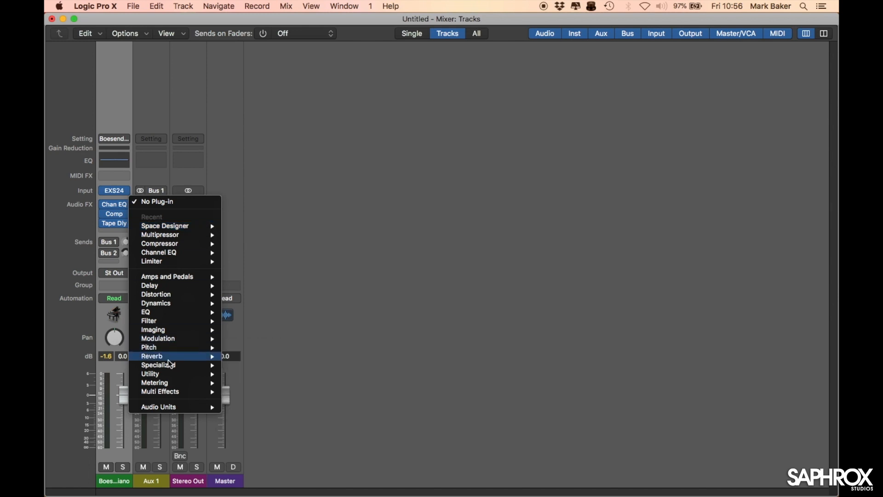
mouse_move(170, 358)
mouse_move(258, 386)
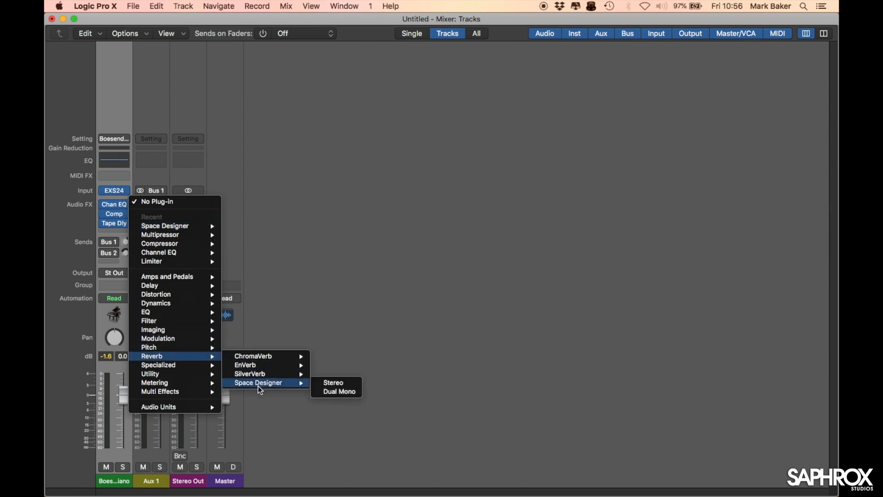
left_click(334, 382)
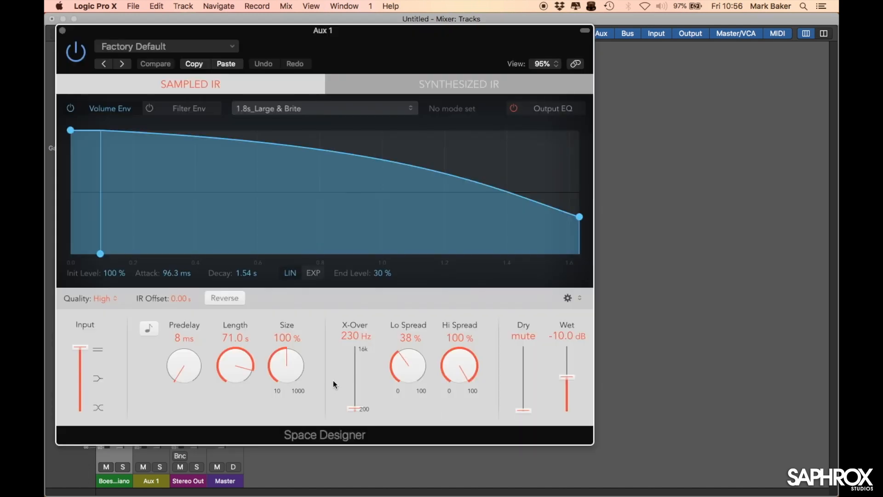
left_click_drag(293, 32, 423, 64)
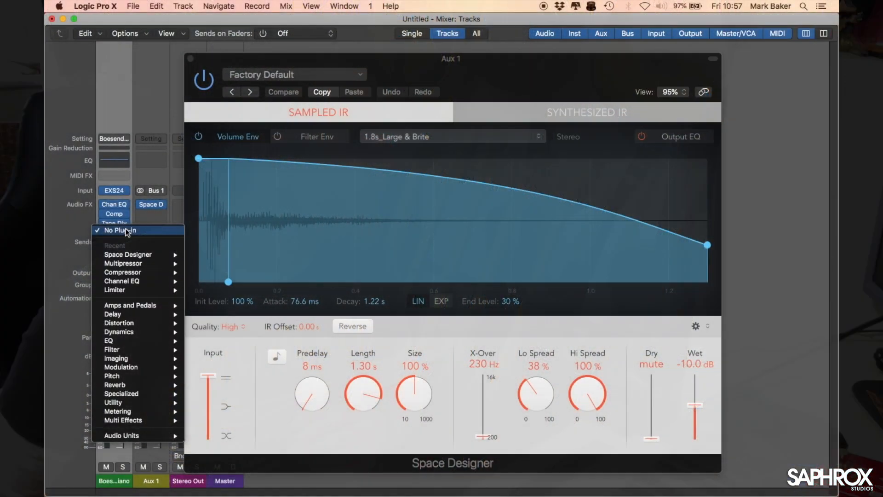
- Try Space Designer as a direct insert on the piano channel and remove it again
mouse_move(139, 256)
left_click(217, 256)
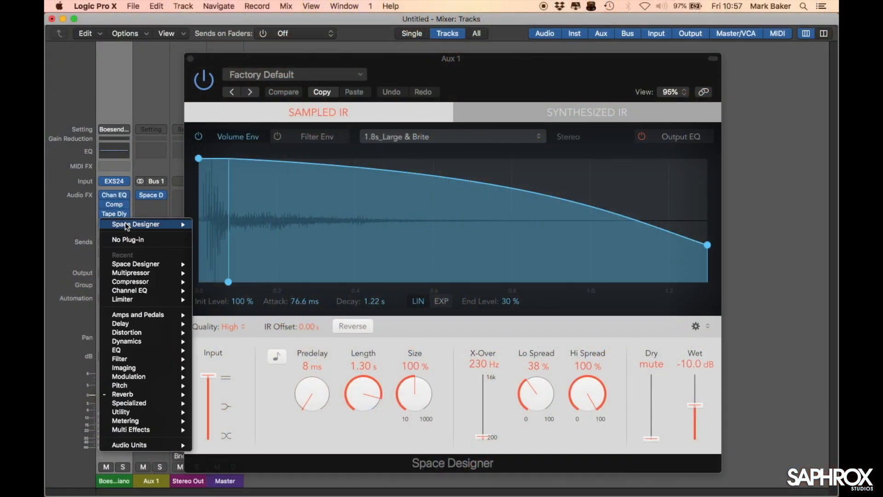
left_click(127, 239)
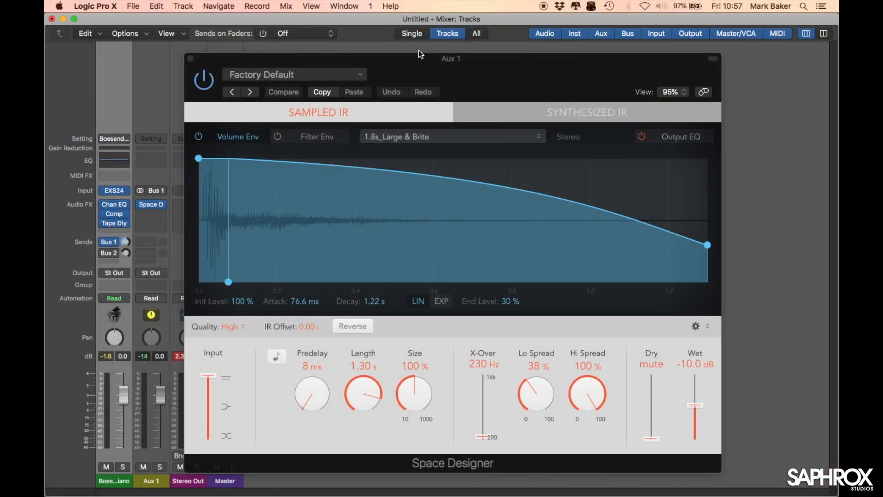
- Load the 0.2s Small Wet Room preset from the small-space rooms into the Aux 1 reverb
left_click_drag(418, 61, 432, 32)
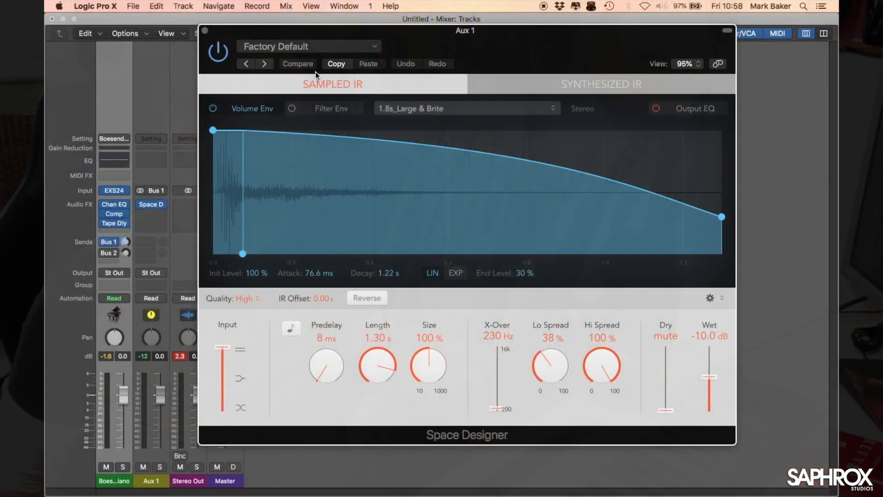
left_click(316, 47)
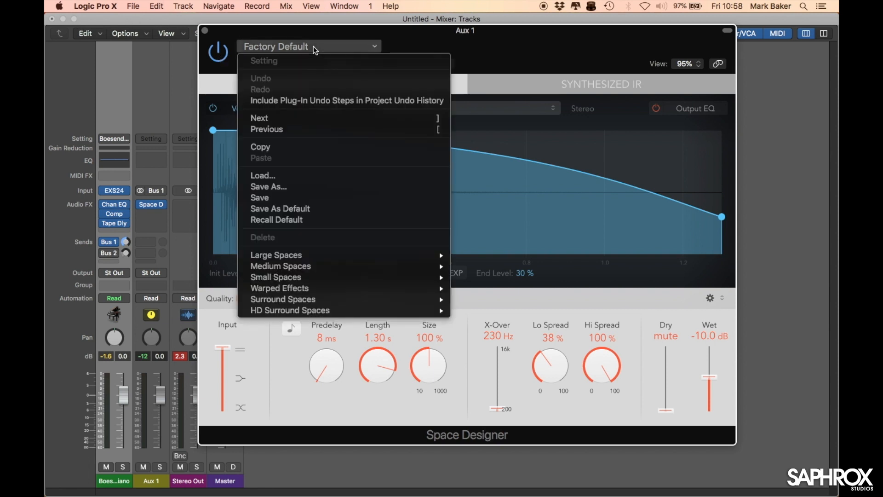
mouse_move(327, 258)
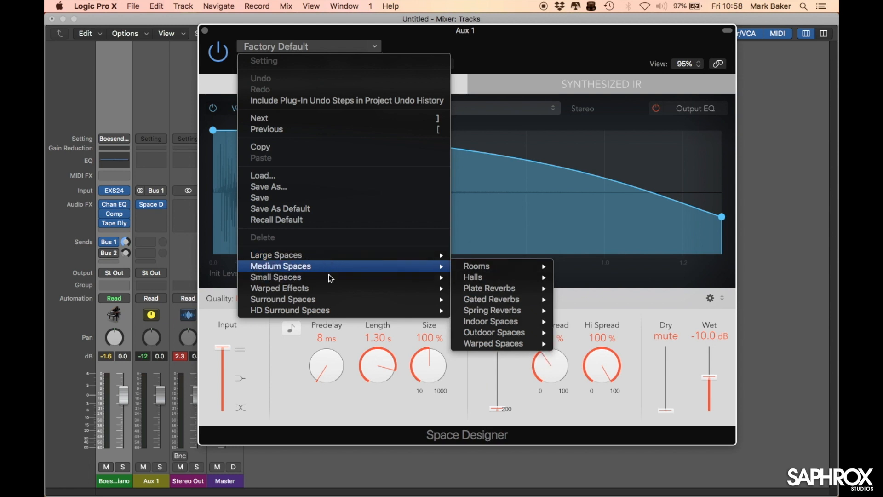
mouse_move(331, 280)
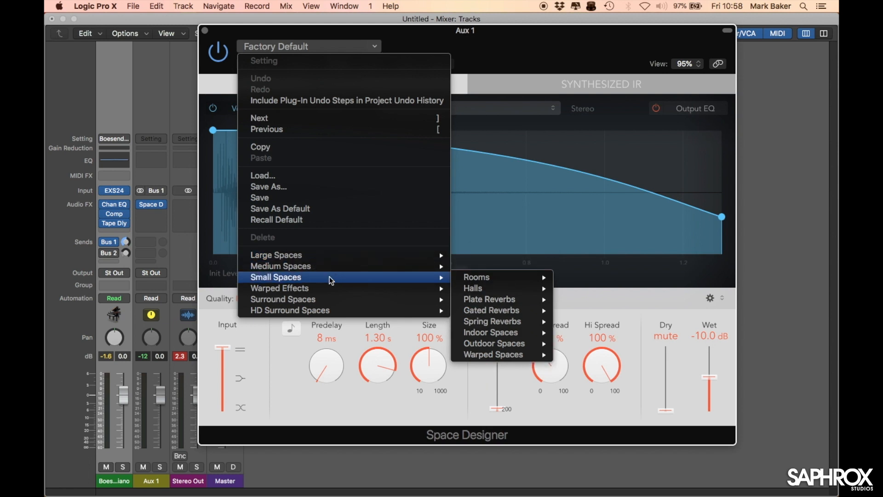
mouse_move(487, 279)
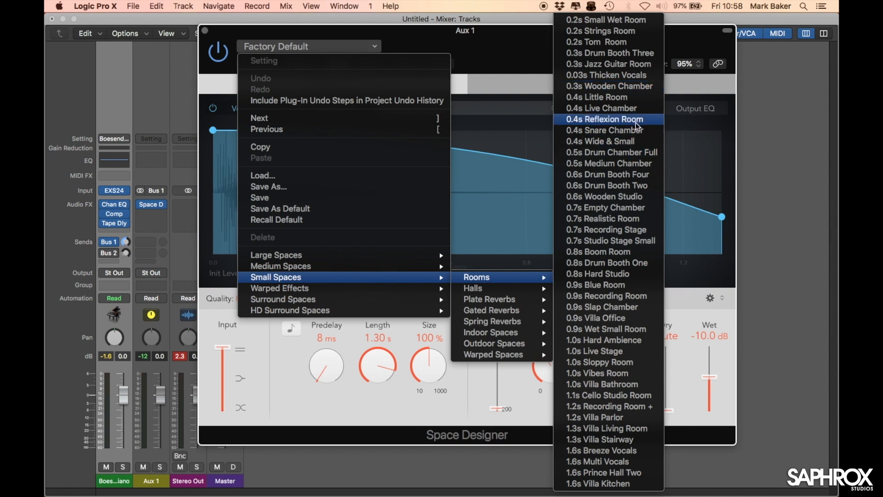
left_click(606, 19)
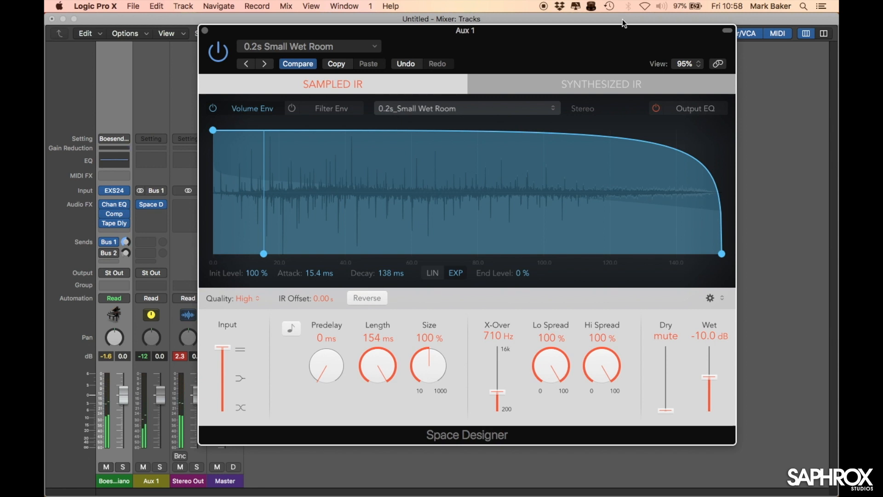
- Audition the 14.8s Stairs Mid Level preset from the large-space halls and recall the reverb's default setting
left_click(316, 46)
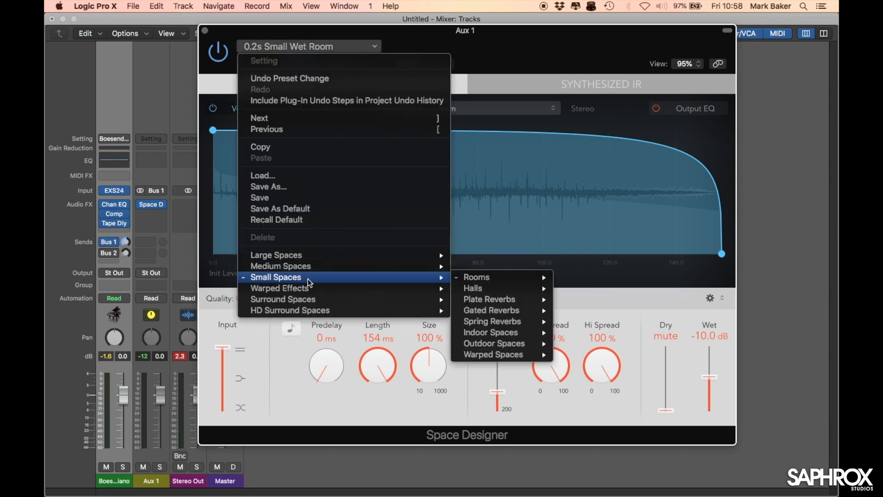
mouse_move(317, 255)
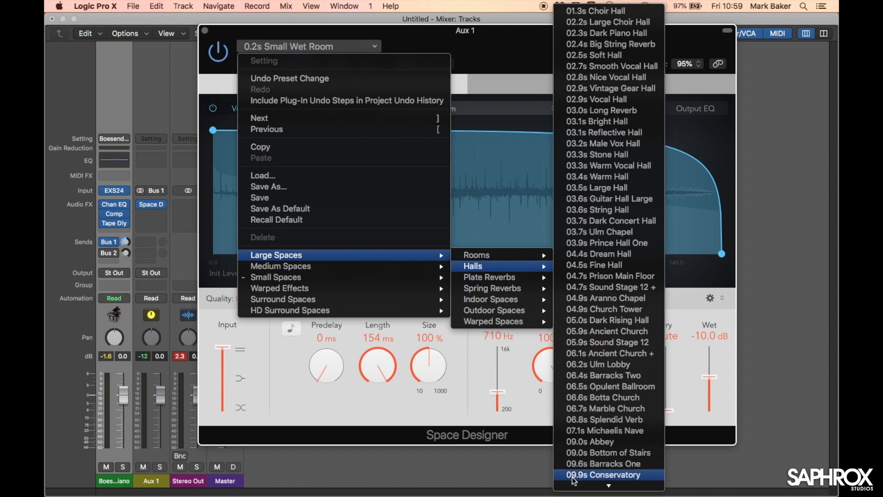
mouse_move(573, 484)
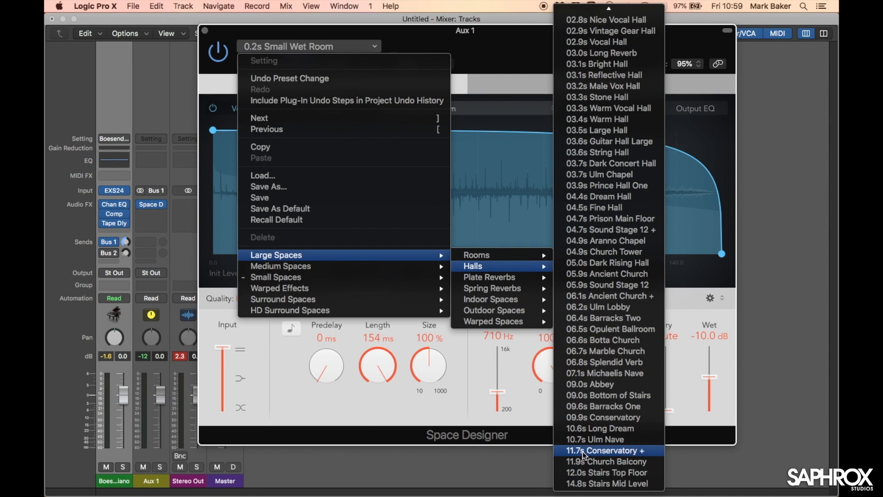
left_click(608, 483)
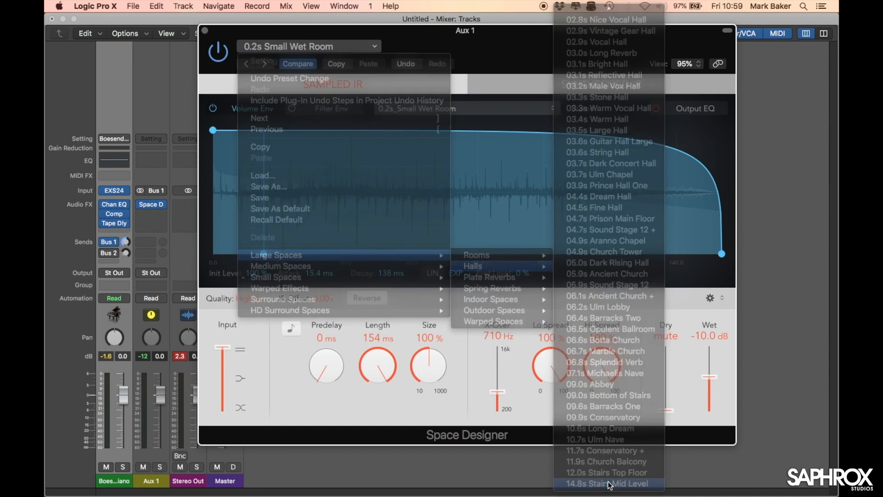
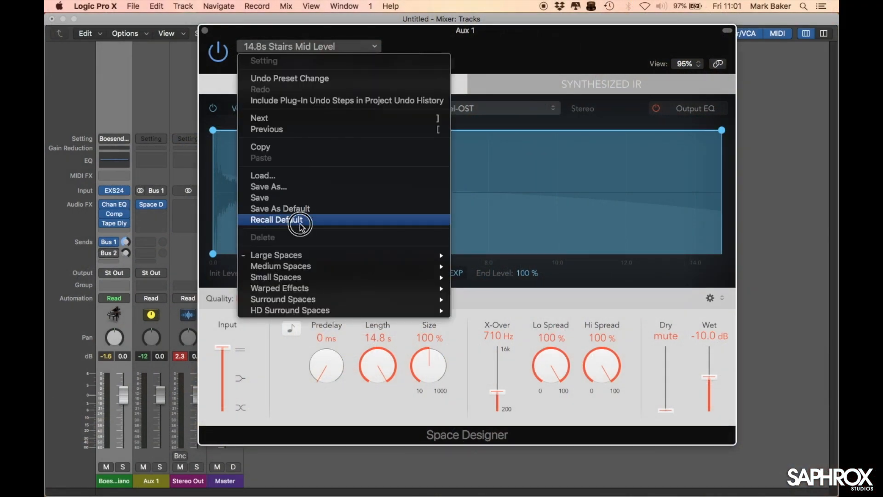
left_click(300, 225)
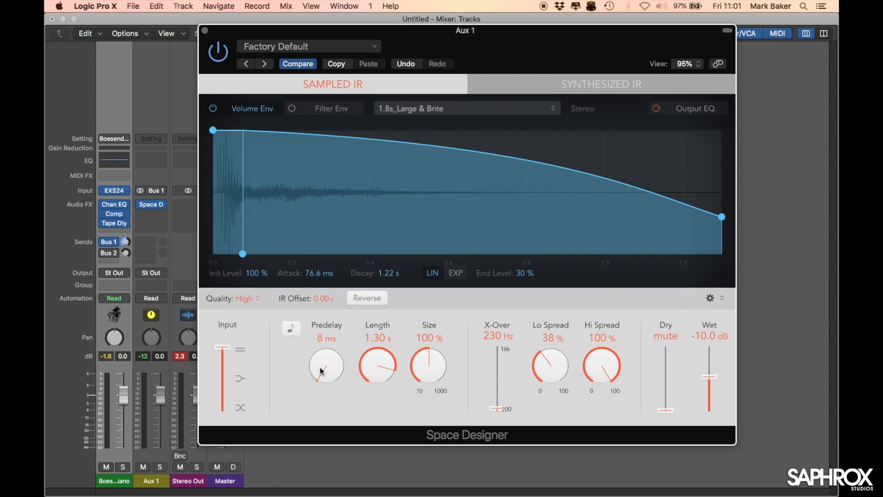
- Raise the reverb's Predelay to 757 ms for comparison and bring it down to 0 ms
left_click_drag(321, 371, 350, 245)
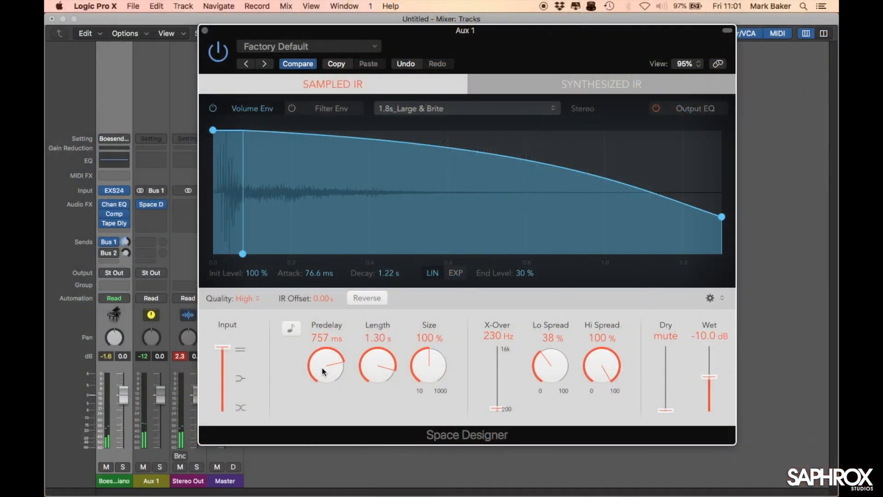
left_click_drag(326, 365, 311, 492)
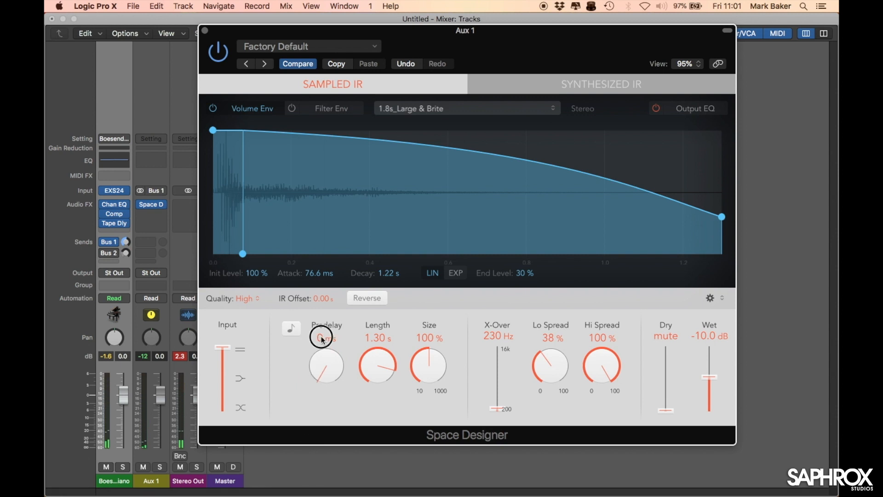
left_click_drag(324, 338, 319, 457)
- Sync the Predelay to note values and raise it to 1/2
left_click(291, 330)
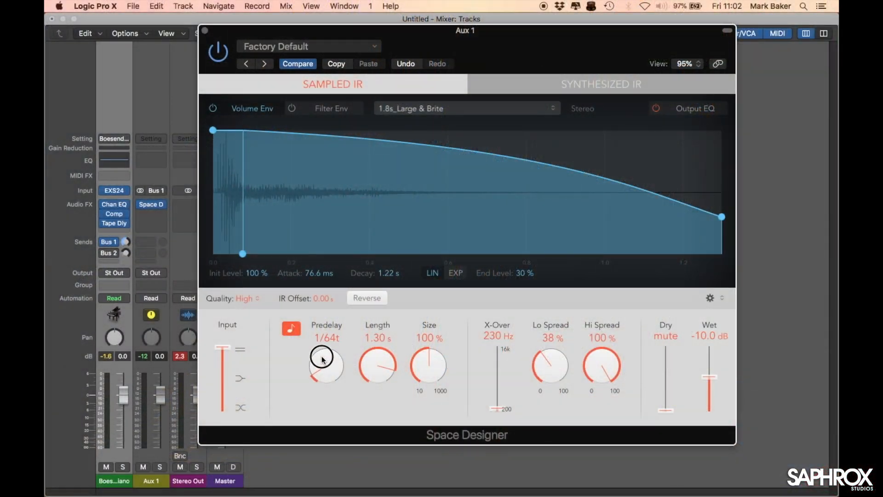
left_click(324, 340)
left_click_drag(324, 340, 330, 259)
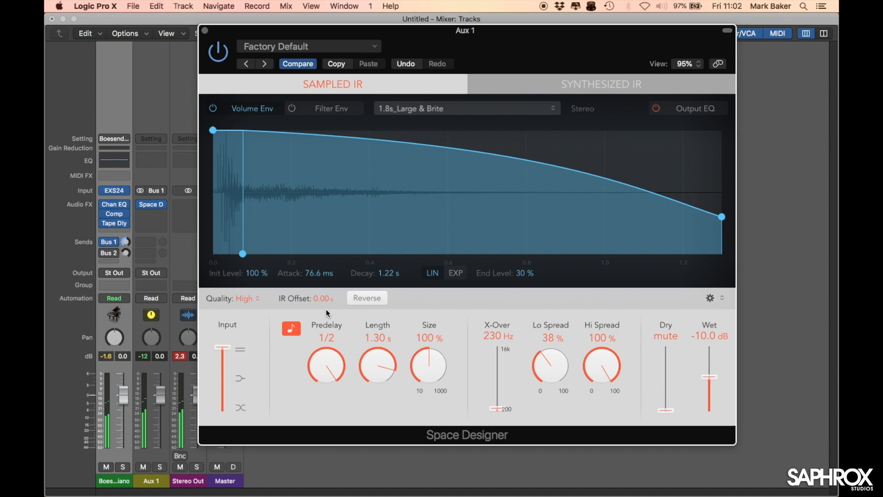
- Turn off note sync for the Predelay, return it to 0 ms, and reposition the reverb window
left_click_drag(468, 31, 461, 69)
mouse_move(361, 15)
left_mouse_down()
mouse_move(360, 92)
mouse_move(363, 5)
left_mouse_up()
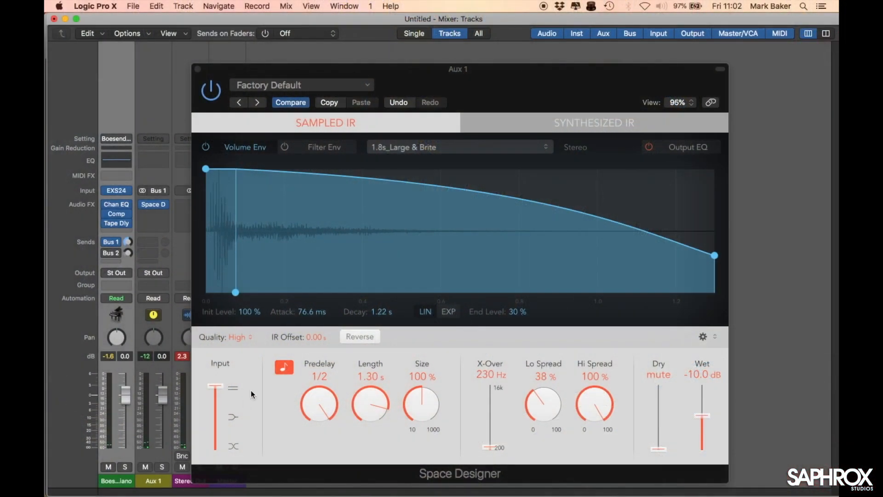
left_click(281, 370)
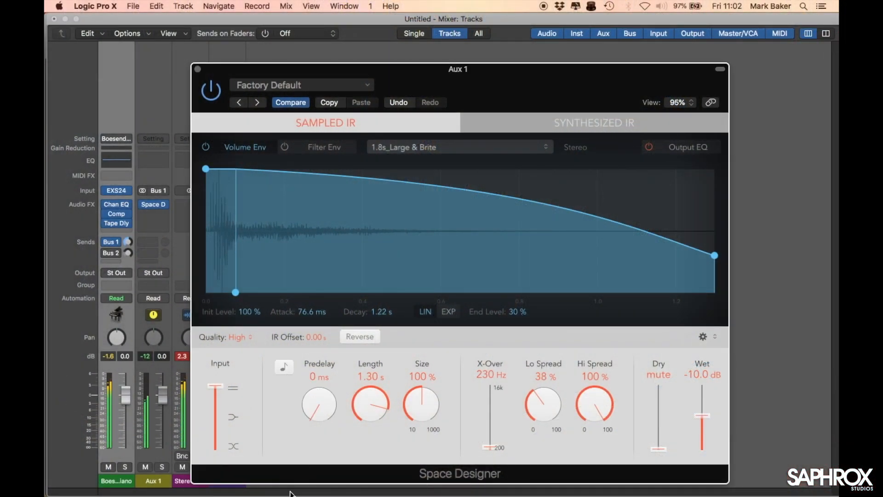
left_click(480, 73)
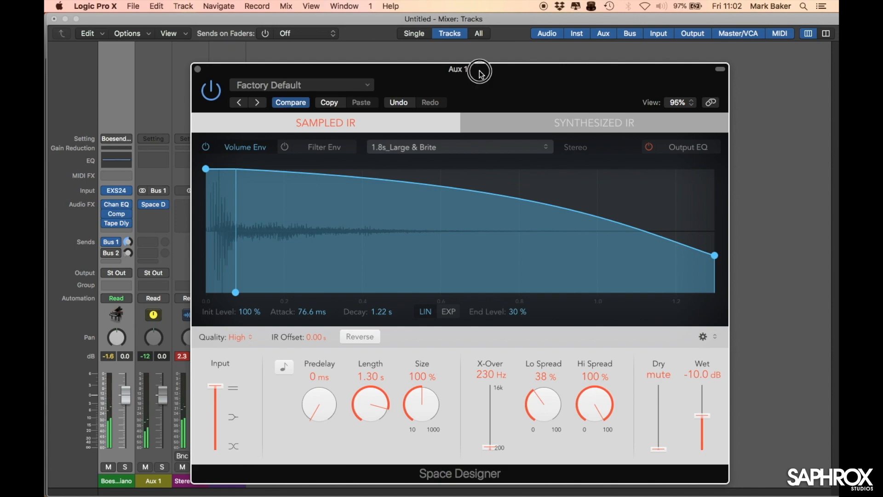
left_click_drag(480, 74, 480, 61)
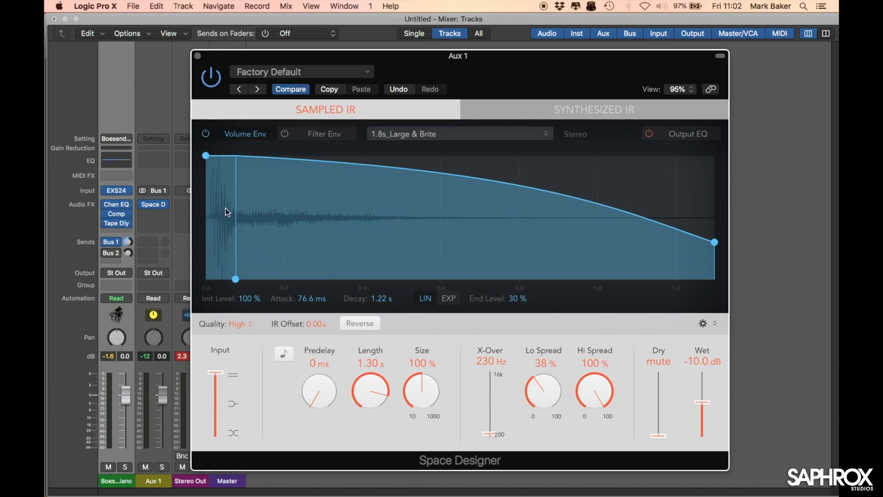
- Try the reverb Length at 86.9 ms and 1.83 s, and settle on 622 ms
left_click_drag(365, 381, 364, 417)
left_click_drag(364, 386, 365, 398)
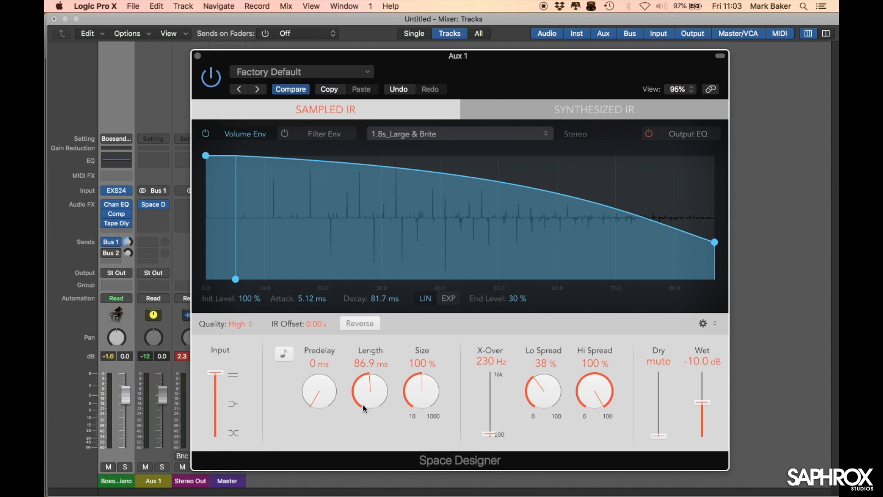
left_click_drag(363, 404, 363, 256)
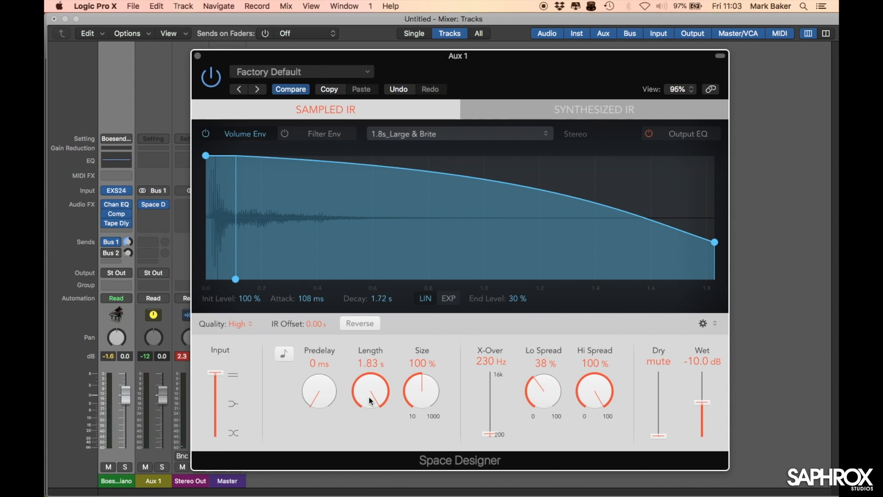
left_click_drag(369, 396, 363, 439)
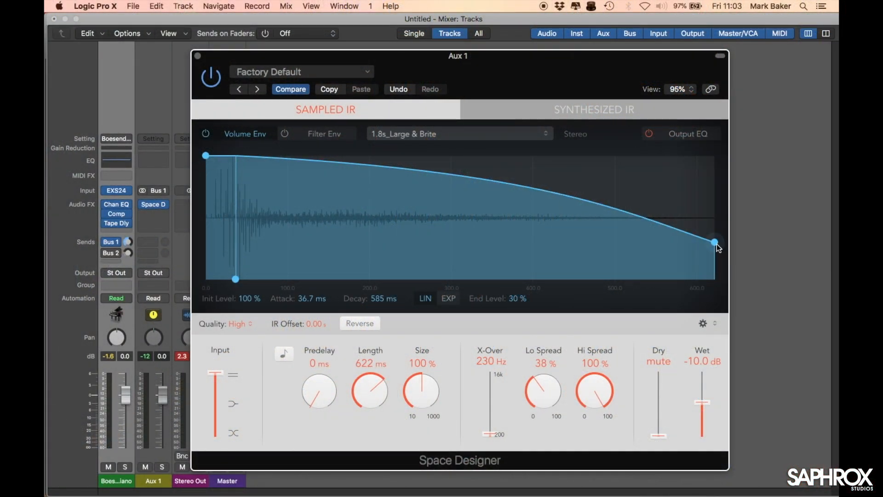
- Raise the volume envelope's End Level to 41 % and bow its decay curve upward
left_click_drag(717, 246, 763, 227)
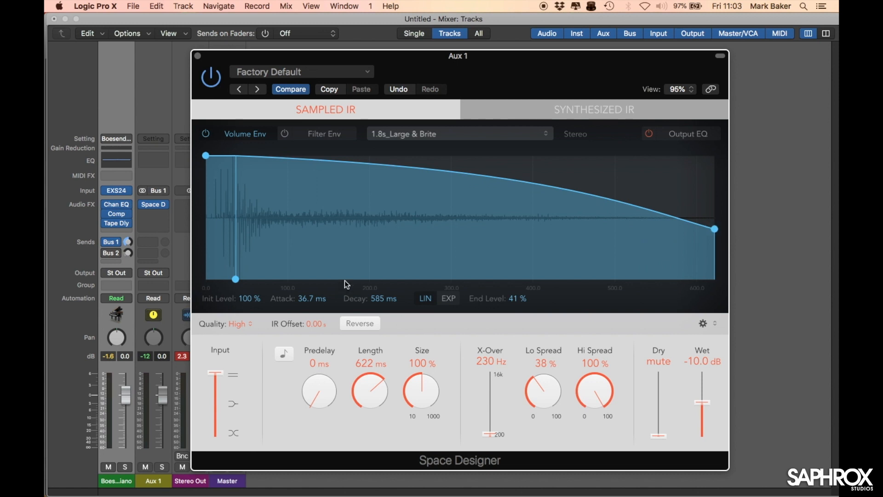
left_click(466, 175)
left_click_drag(465, 176, 437, 143)
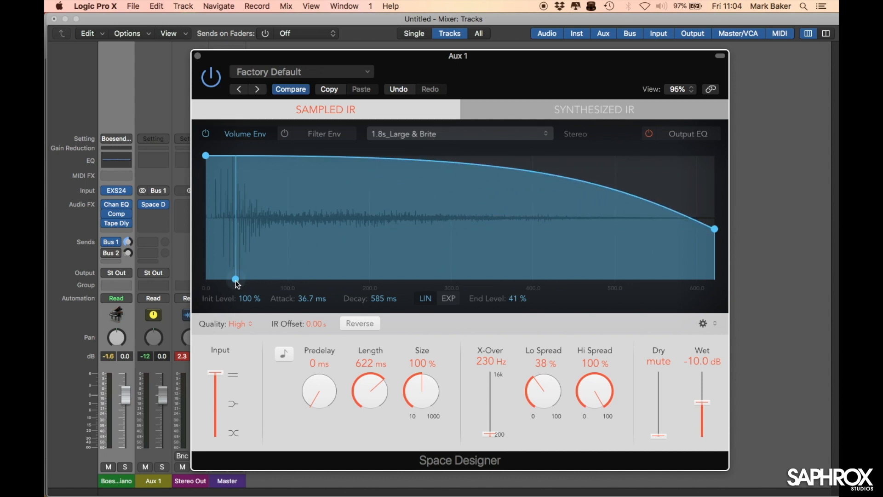
- Extend the volume envelope's Attack to 92.0 ms, and drop its Init Level to 0 % before restoring it to 100 %
left_click_drag(237, 284, 281, 280)
left_click_drag(206, 156, 194, 325)
left_click_drag(224, 181, 235, 218)
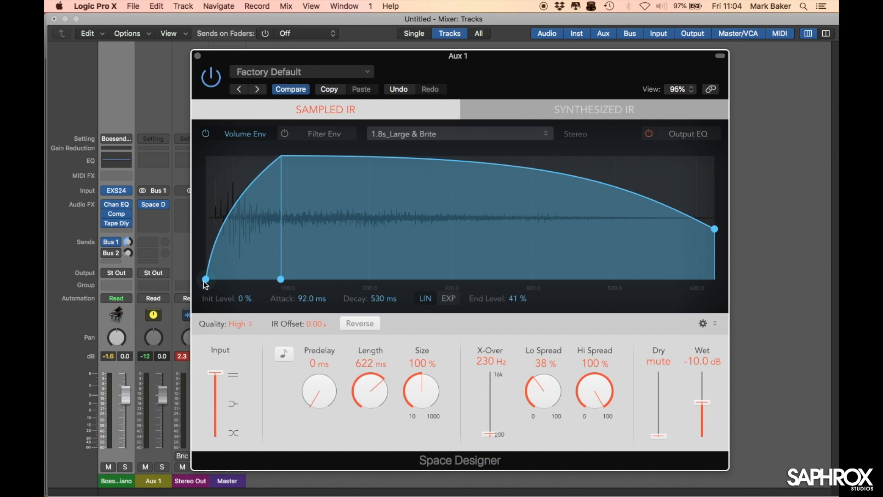
left_click_drag(205, 279, 182, 140)
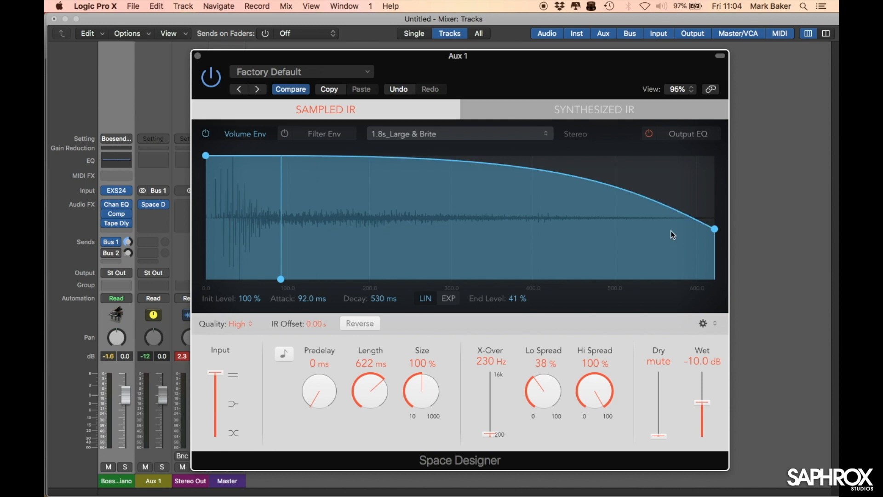
- Try the volume envelope at 140 ms Decay and 0 % End Level with Length at 1.83 s, and recall the default setting
left_click_drag(662, 322, 387, 291)
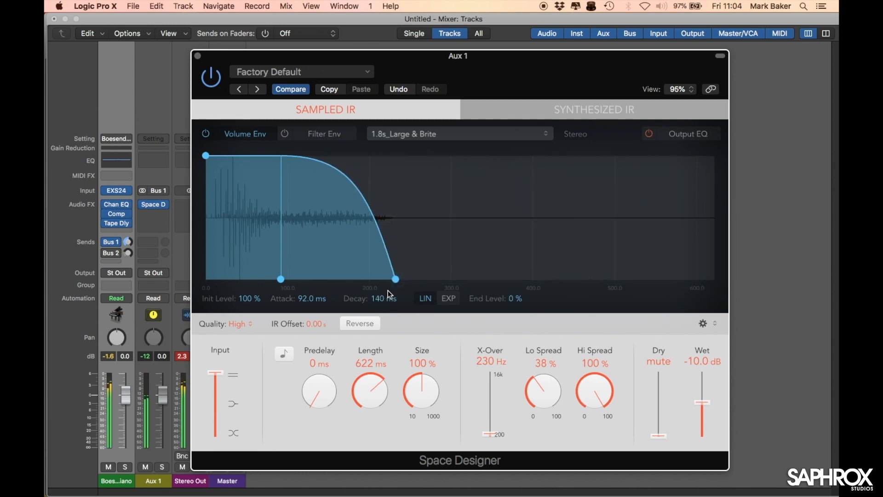
left_click_drag(357, 394, 349, 249)
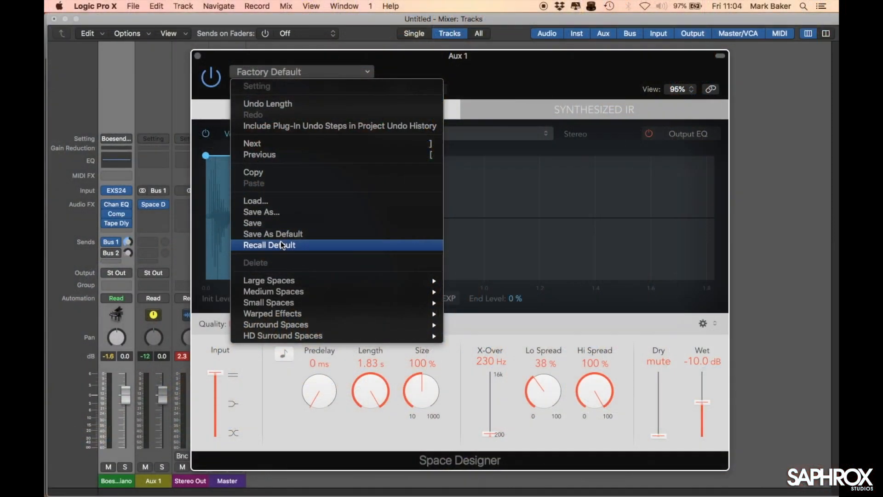
left_click(281, 242)
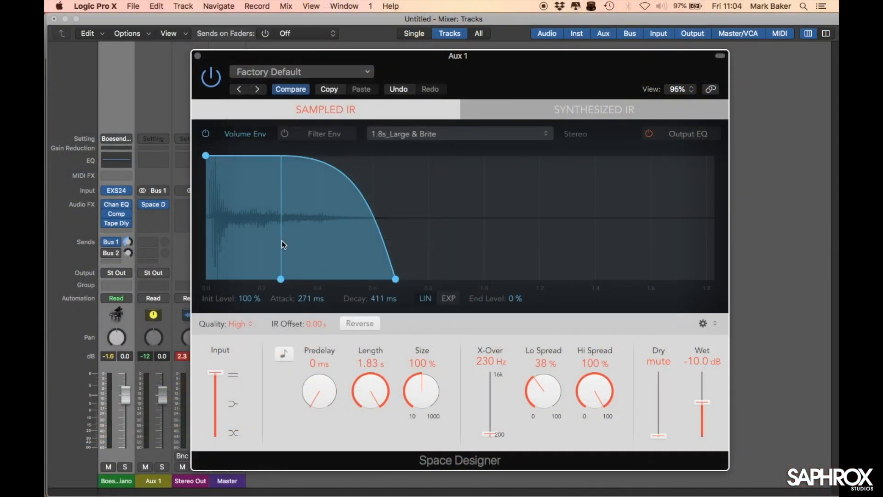
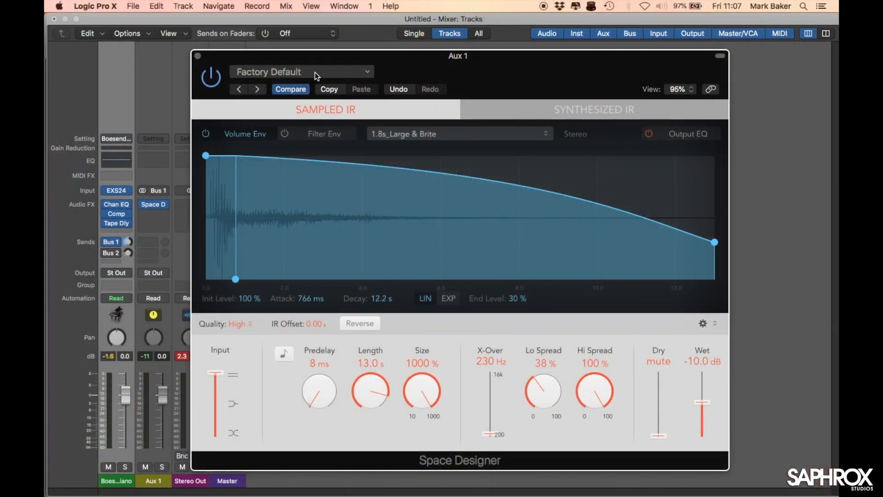
- Load the 05.1s Shimmering Plate preset from the large-space plate reverbs
left_click(359, 72)
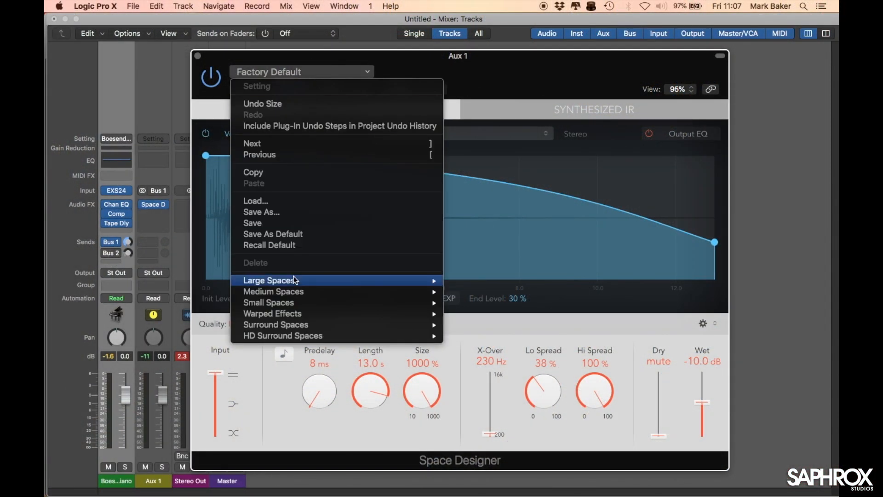
mouse_move(294, 280)
mouse_move(527, 309)
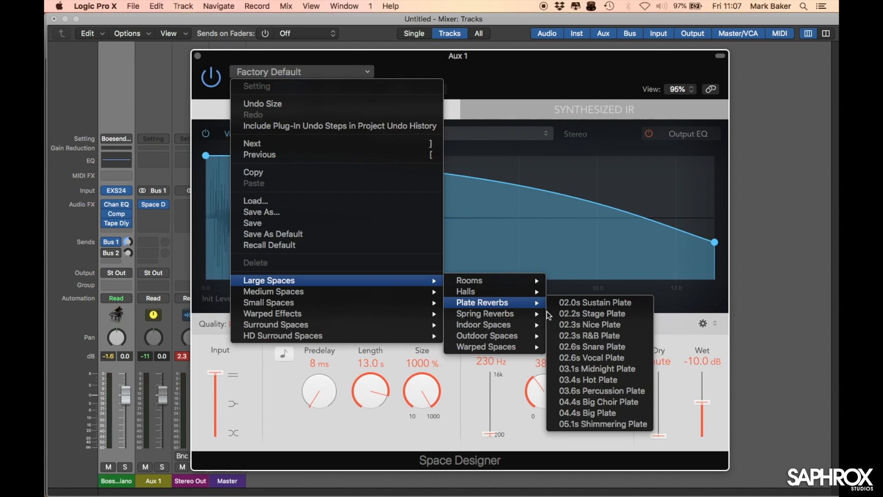
left_click(632, 428)
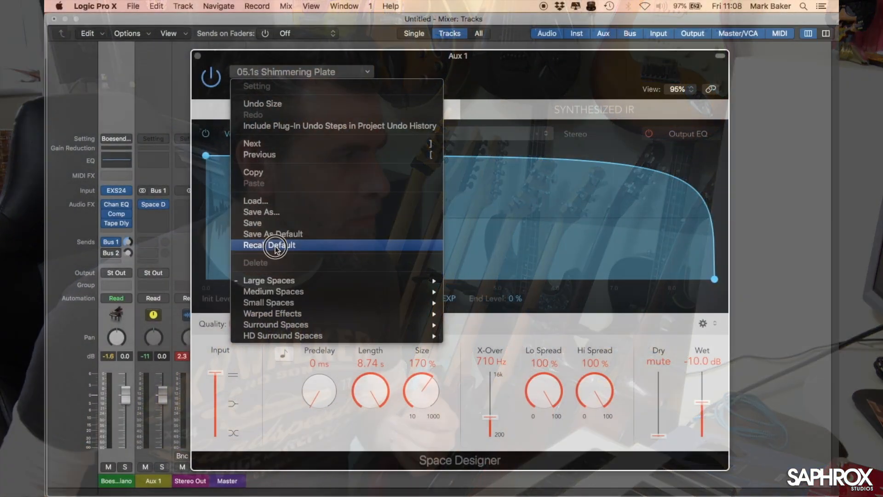
- Recall the reverb's default setting and raise the X-Over frequency to 1.00 kHz
left_click(271, 245)
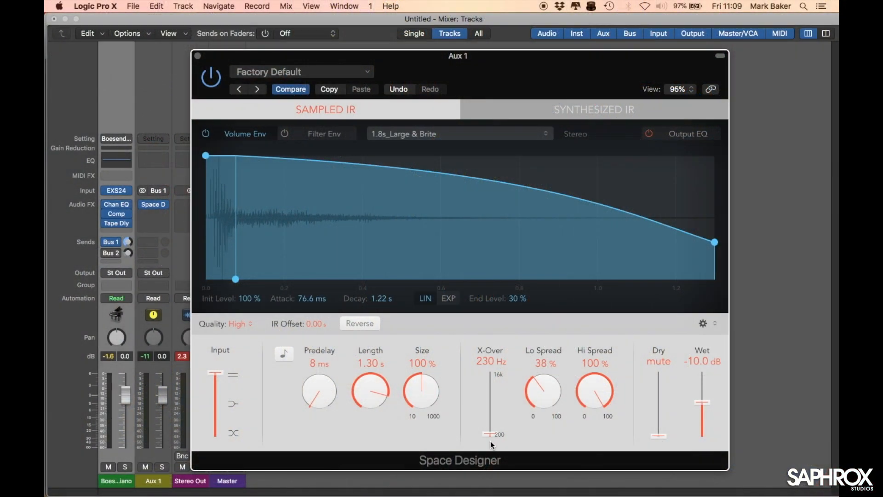
left_click_drag(488, 435, 486, 390)
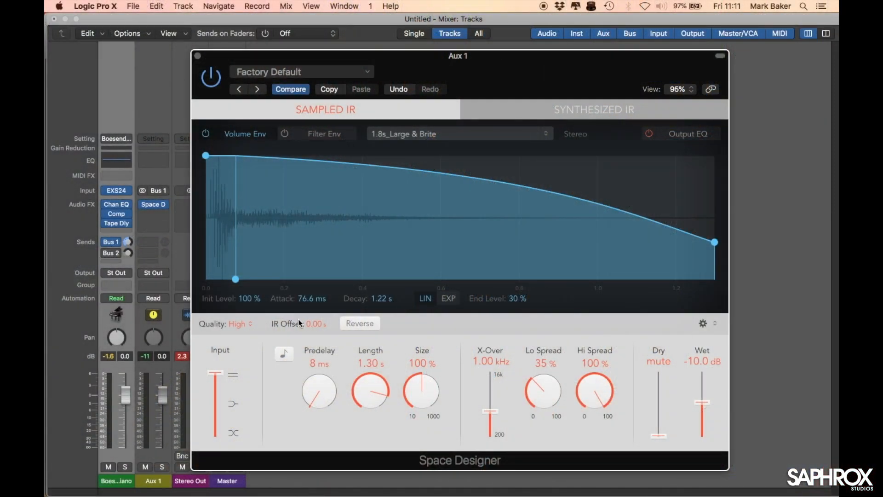
- Try a small IR Offset and reset it to 0.00 s, and switch Reverse on and back off
left_click_drag(313, 321, 313, 316)
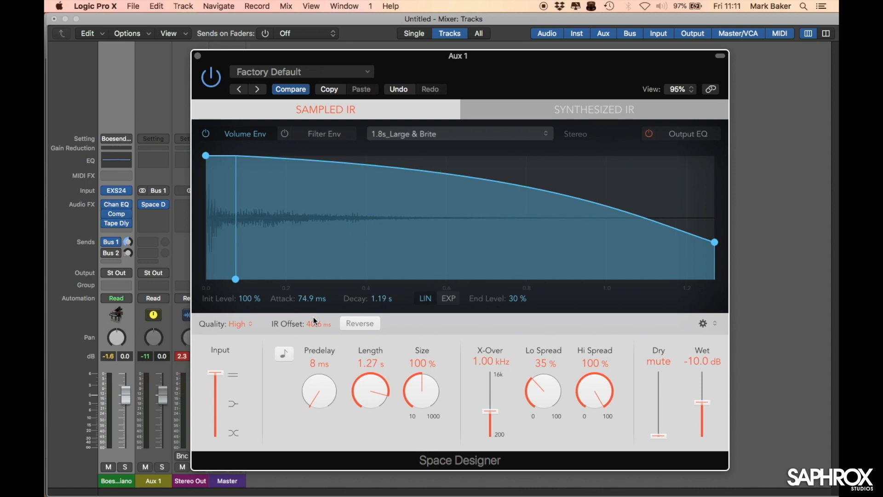
left_click(317, 325, "alt")
left_click(367, 323)
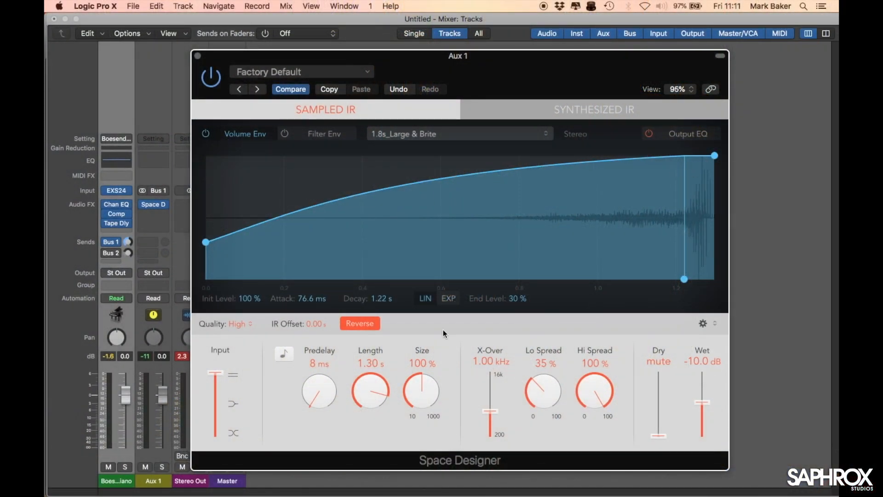
left_click(371, 323)
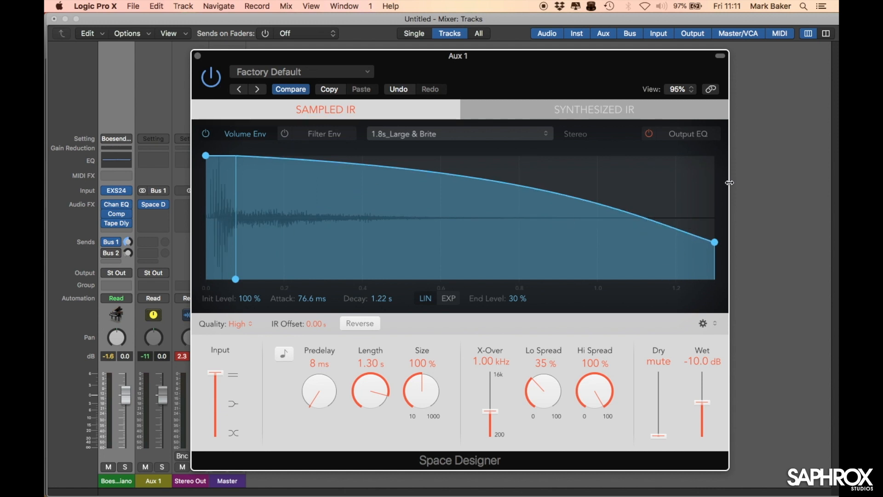
- Reset the selected volume envelope and lower its End Level to 25 %
left_click(708, 324)
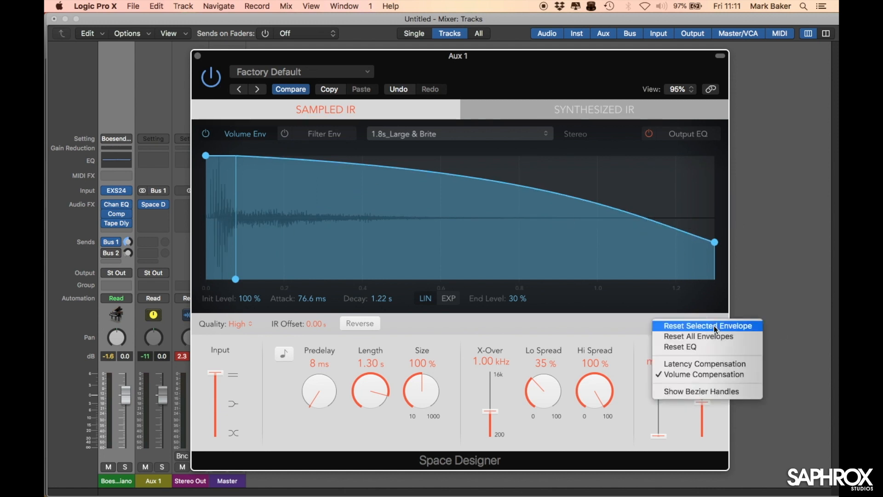
left_click(713, 325)
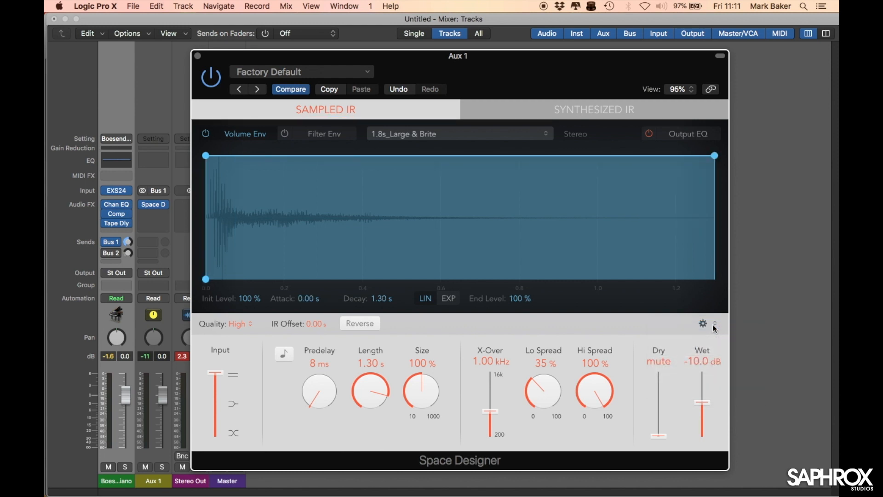
left_click(710, 323)
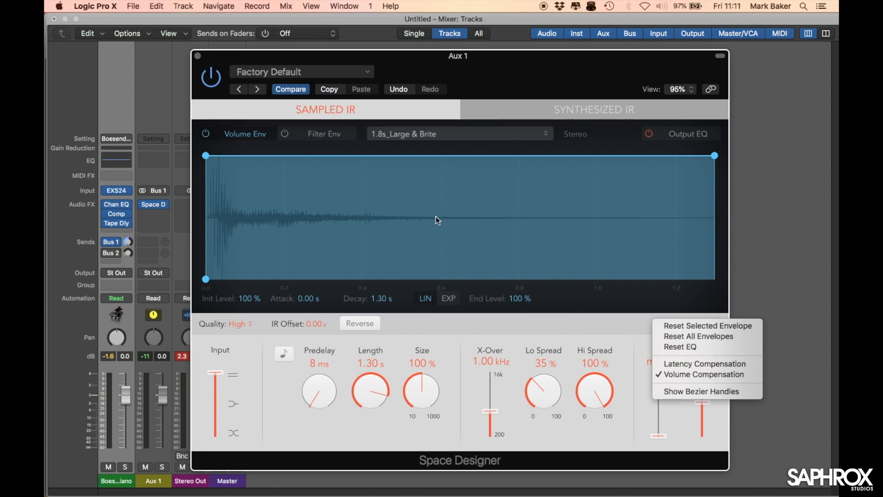
left_click(212, 137)
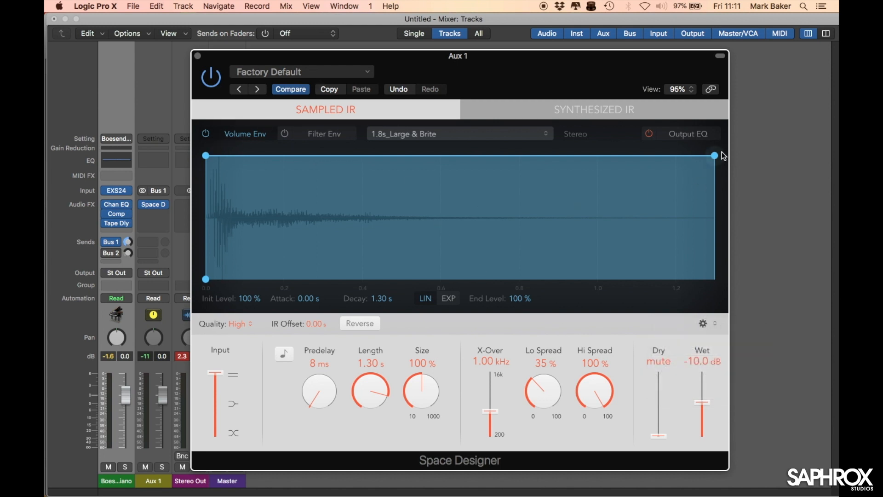
left_click_drag(721, 156, 713, 254)
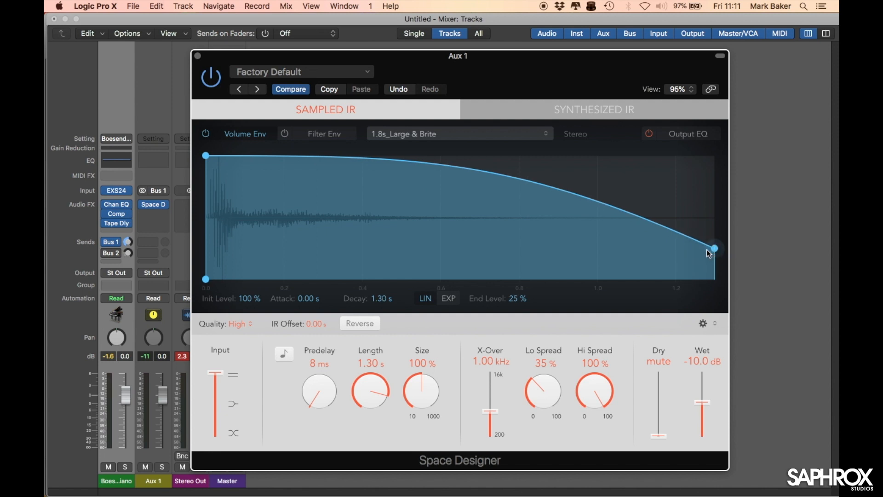
- Bring up the filter envelope and lower its Init Freq to 20.0 Hz
left_click(335, 133)
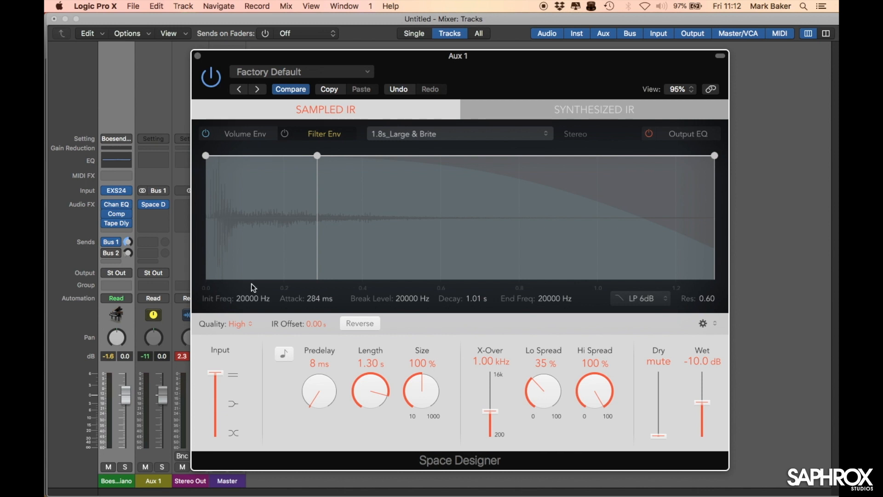
left_click_drag(206, 155, 206, 189)
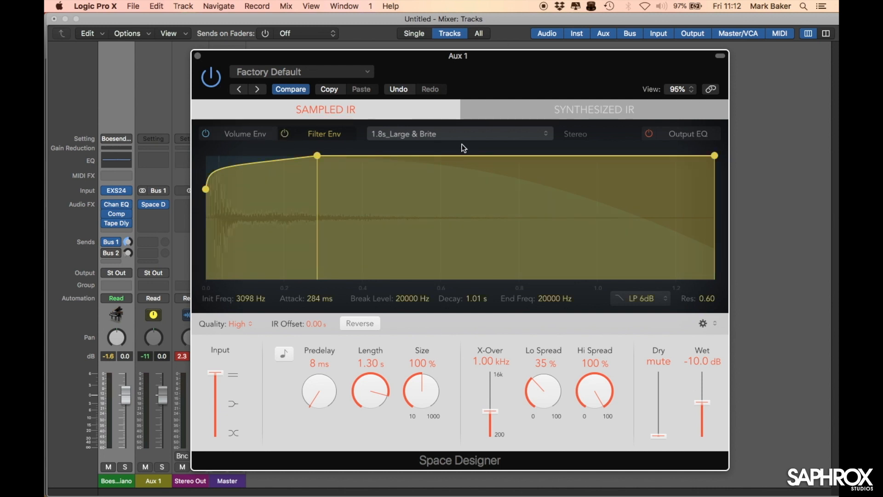
left_click_drag(206, 190, 206, 279)
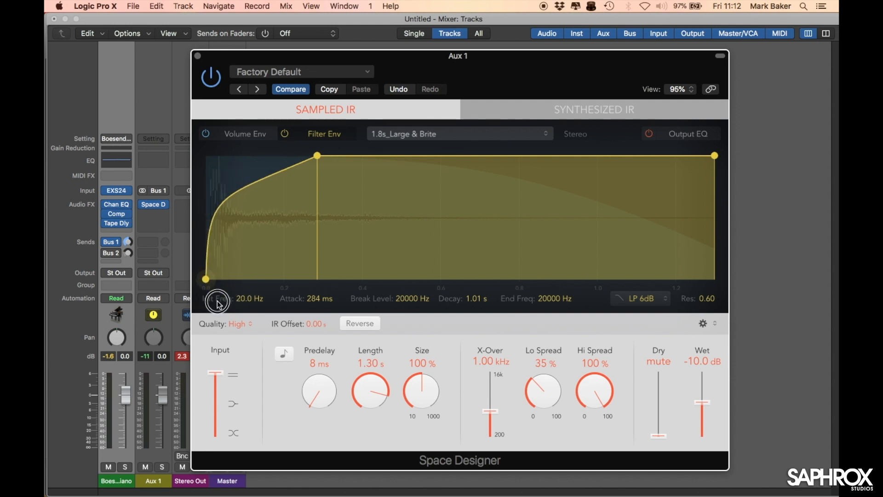
- Shape the filter envelope with Attack 528 ms, Break Level 10024 Hz, Decay 670 ms and End Freq 26.4 Hz, bowing both curves downward
left_click_drag(317, 156, 413, 167)
left_click_drag(275, 201, 404, 246)
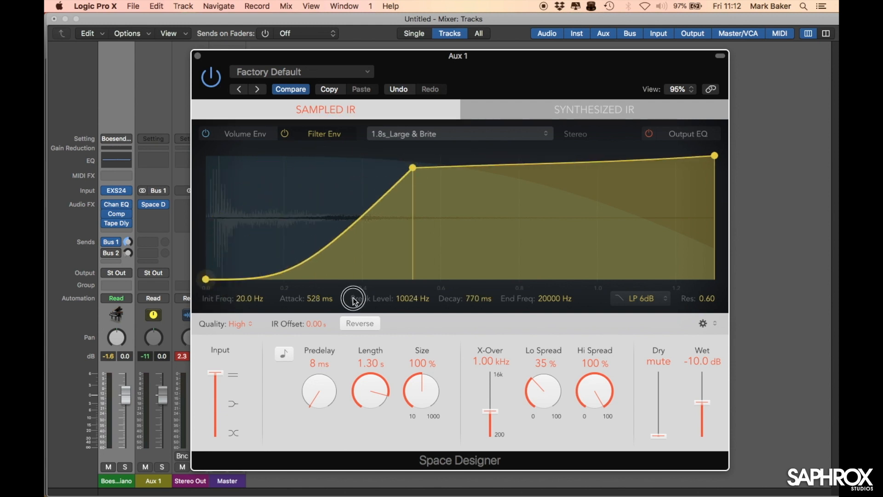
left_click_drag(716, 156, 674, 275)
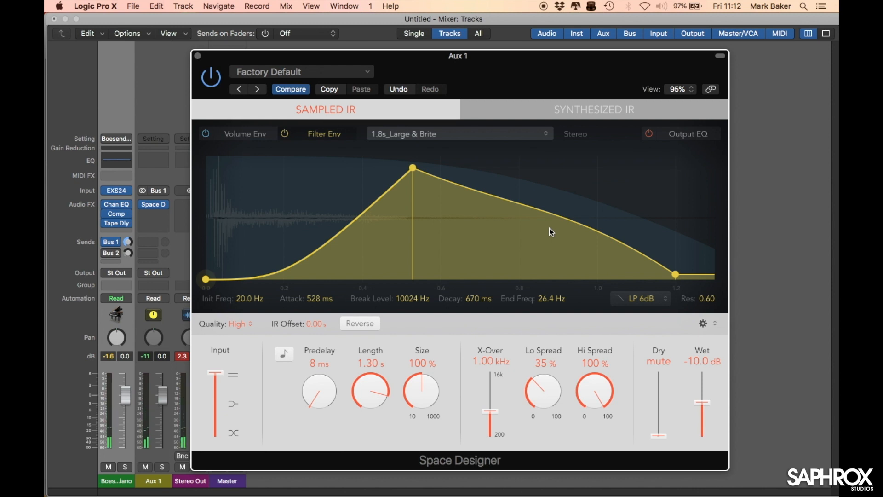
left_click_drag(497, 208, 485, 262)
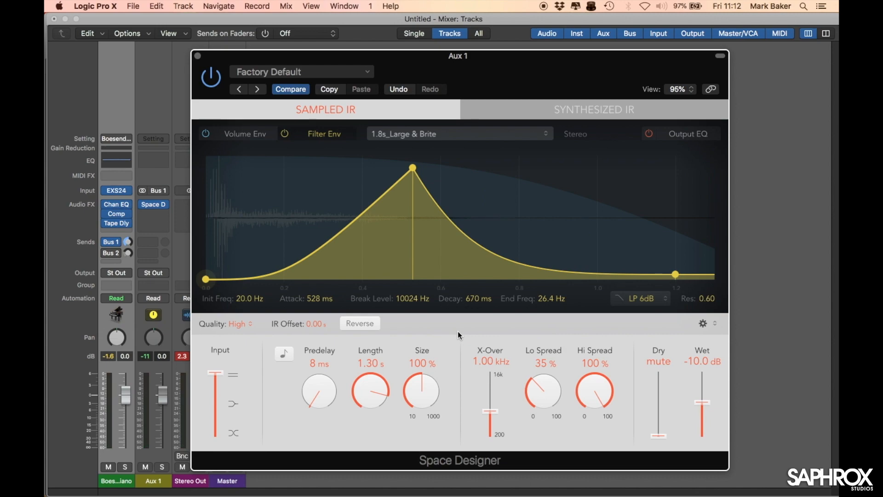